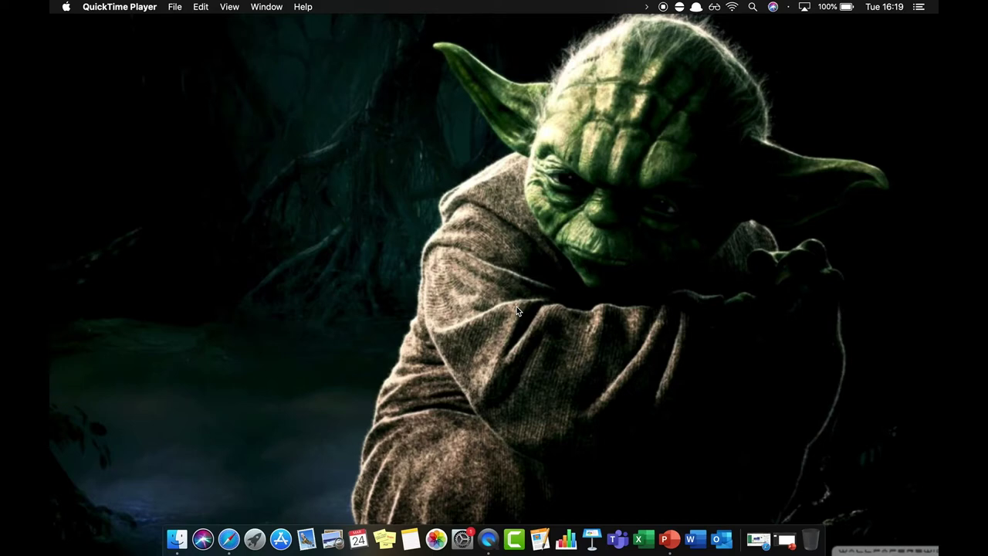
# Launch Excel and create a new Blank Workbook from the template gallery.
pyautogui.click(640, 542)
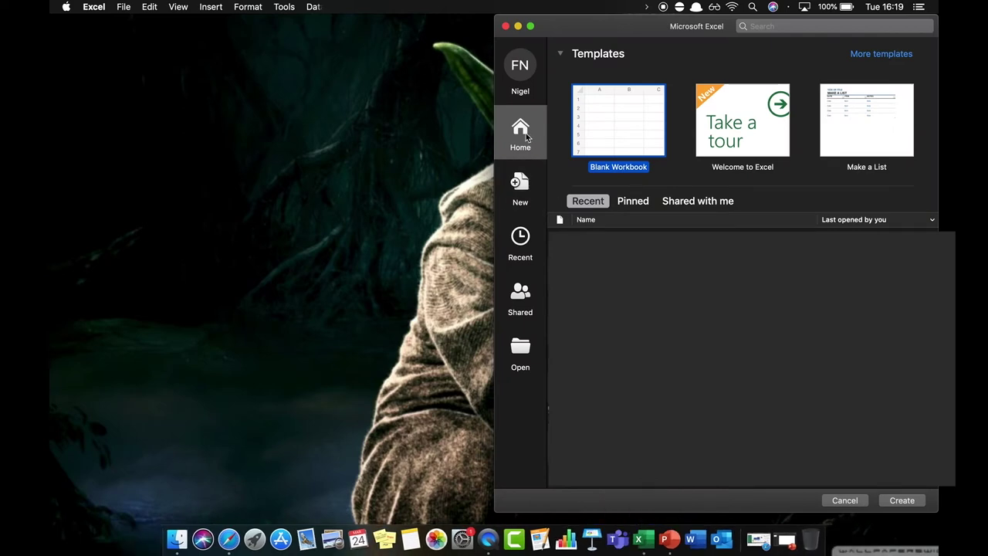
pyautogui.click(617, 126)
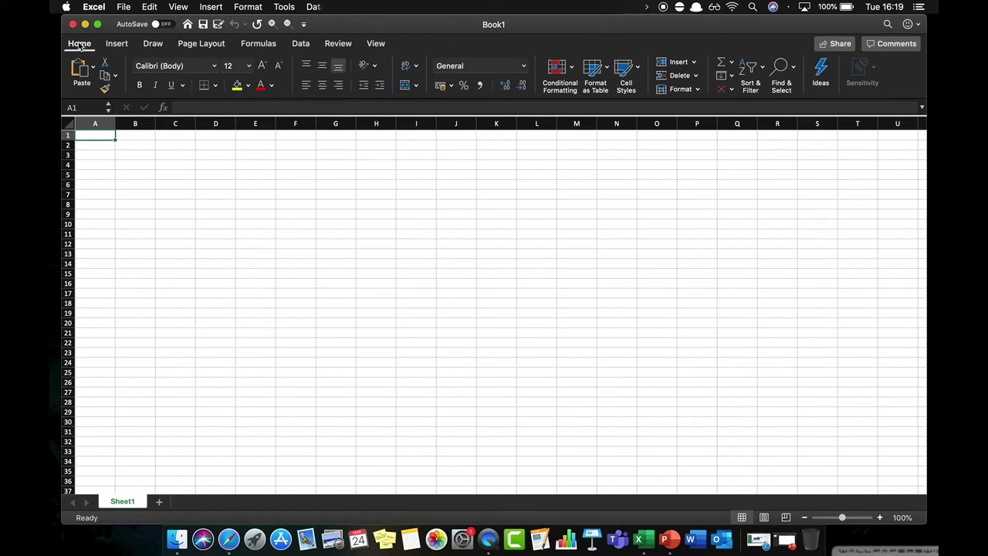
# Browse the Insert, Draw and Home ribbon tabs, then start editing A1 in the formula bar.
pyautogui.click(114, 43)
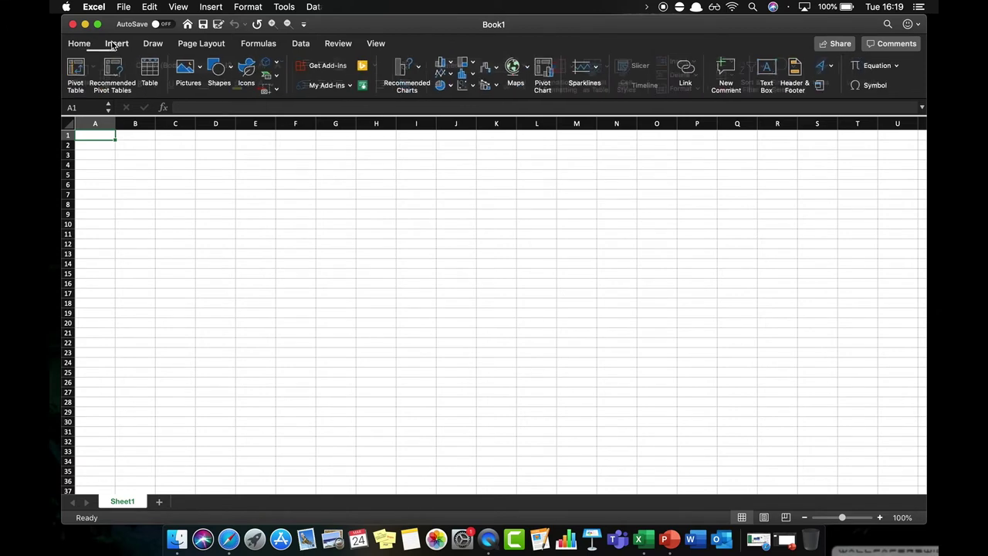
pyautogui.click(153, 45)
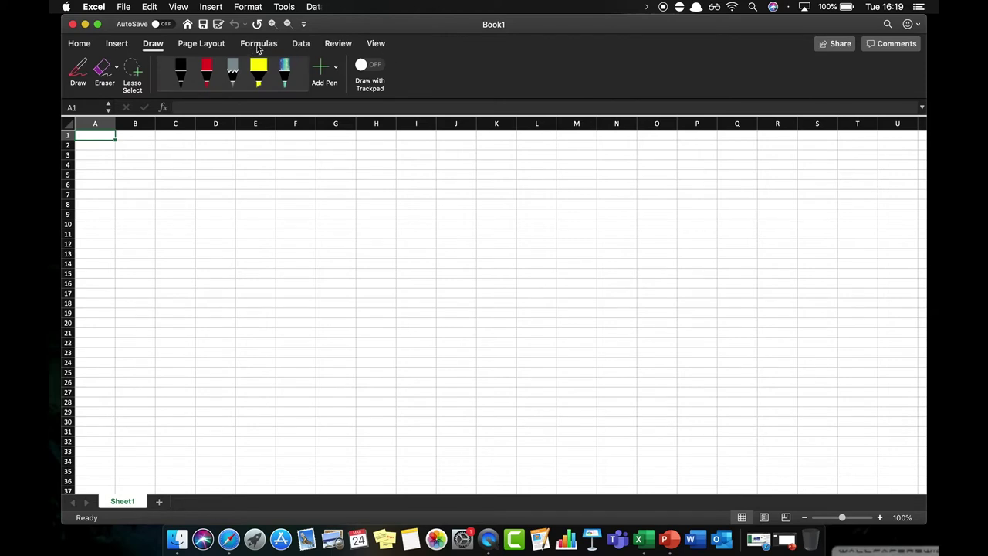
pyautogui.click(79, 46)
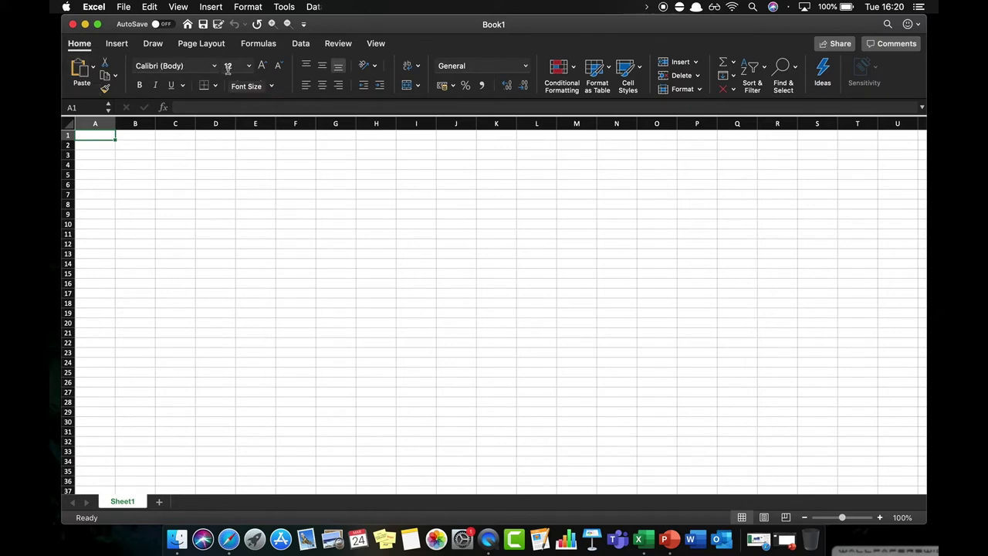
pyautogui.click(122, 45)
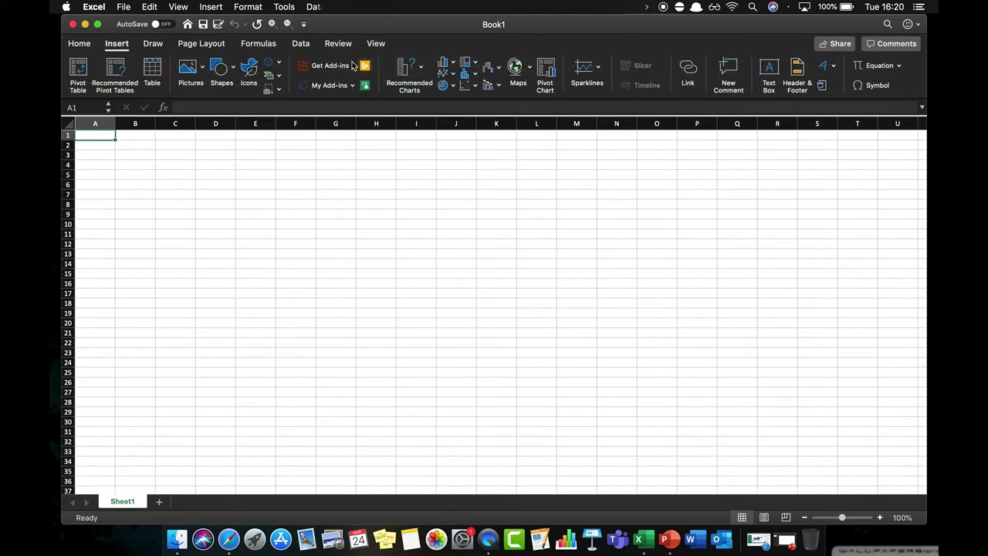
pyautogui.click(80, 46)
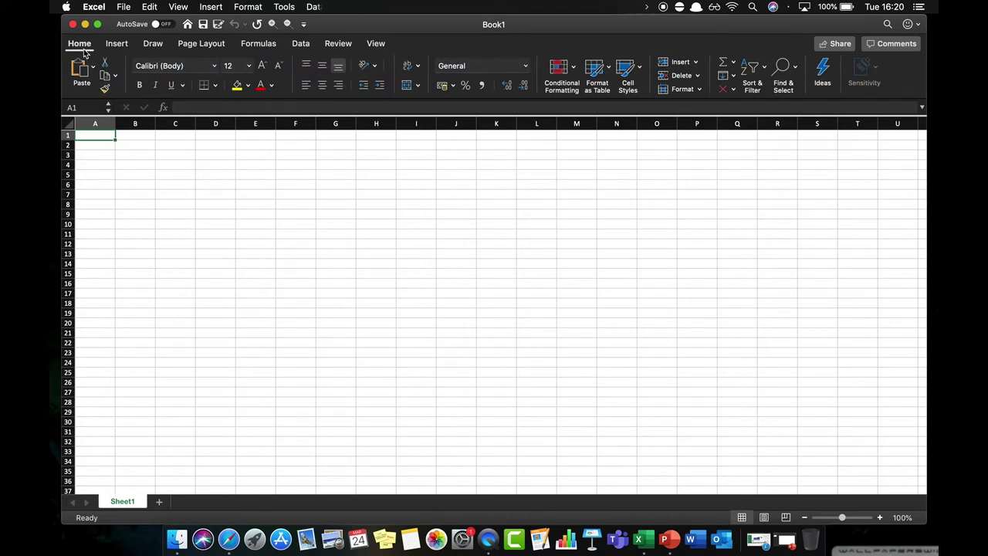
pyautogui.click(196, 106)
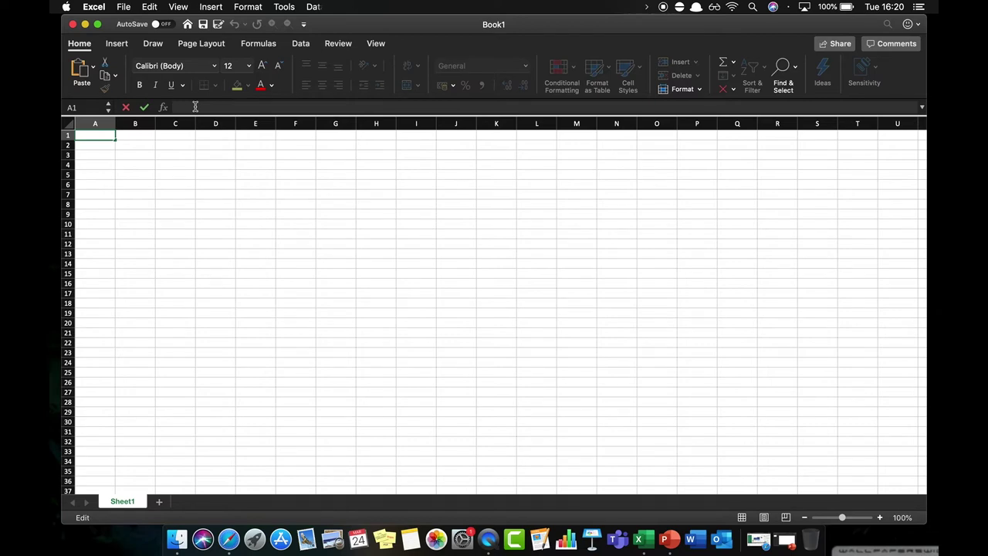
pyautogui.click(92, 121)
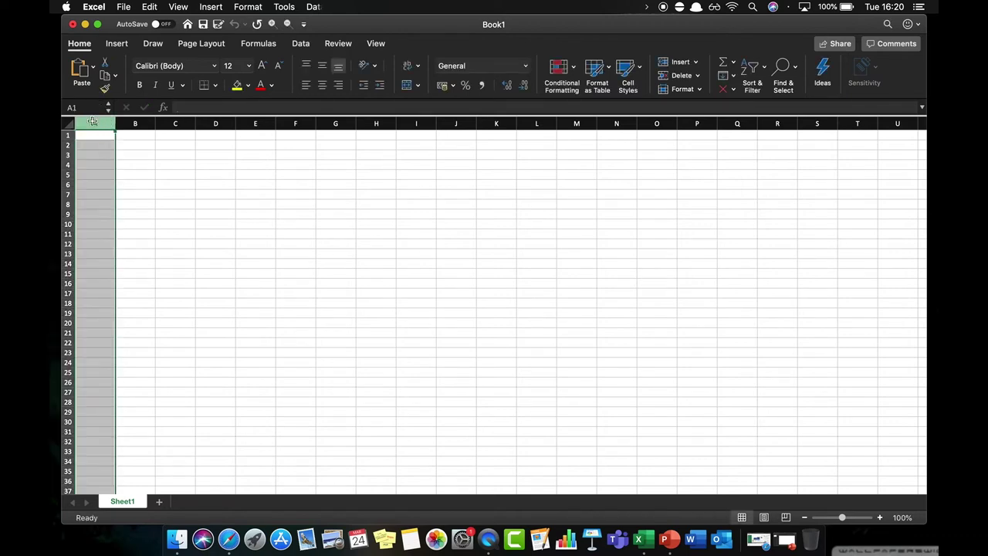
pyautogui.click(64, 135)
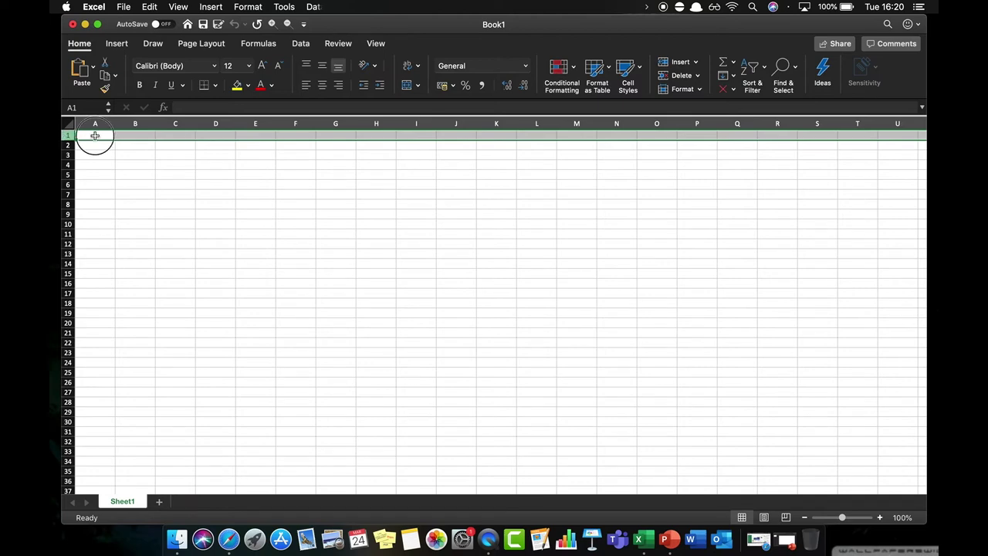
pyautogui.click(95, 136)
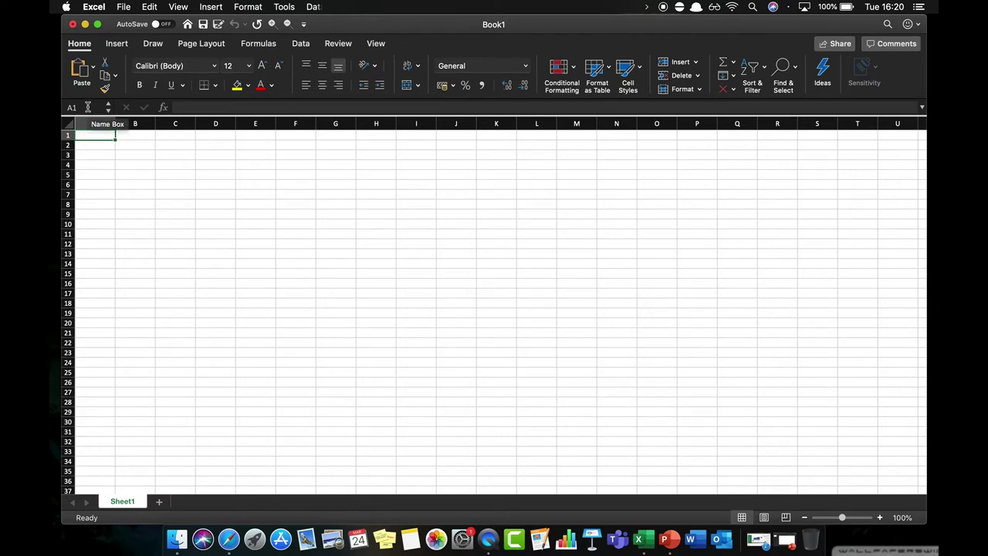
pyautogui.click(135, 155)
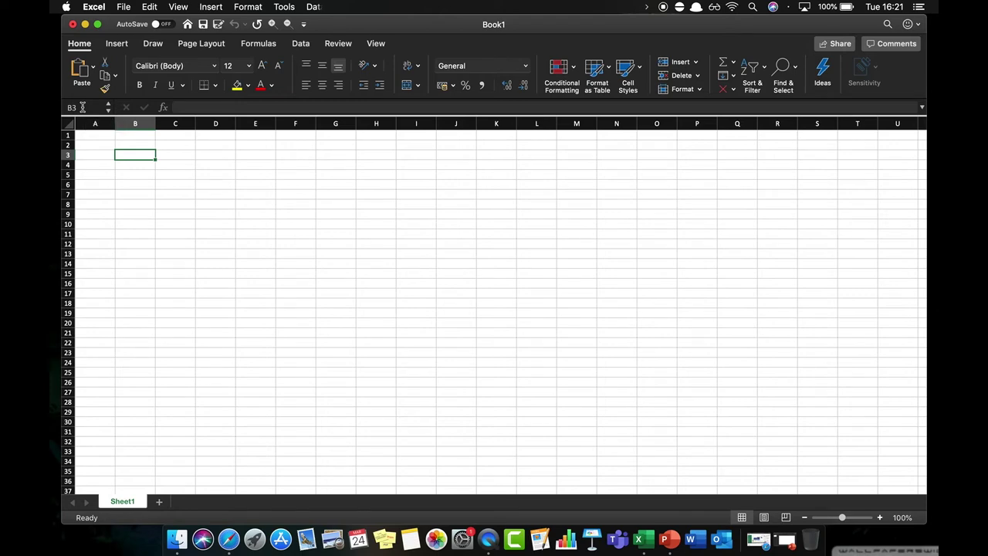
pyautogui.click(95, 135)
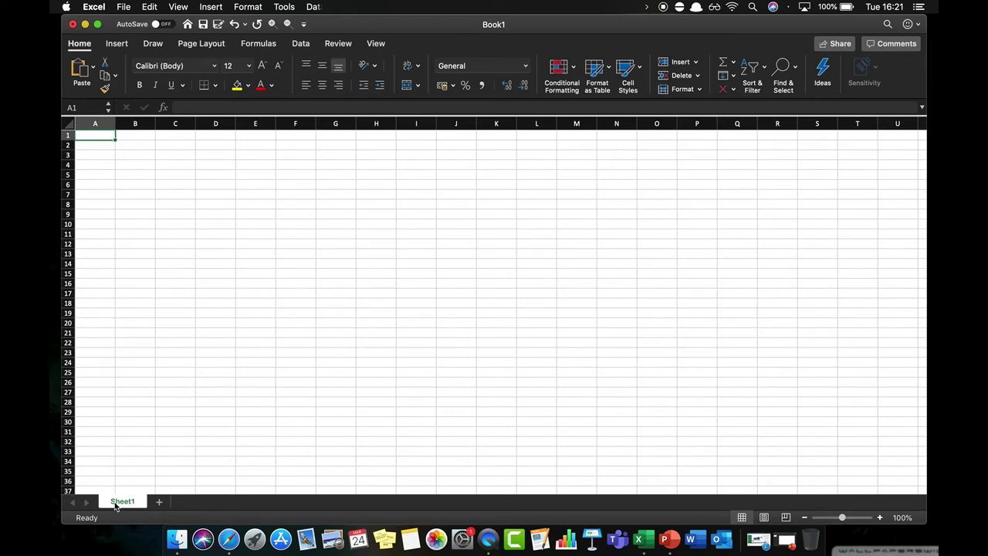
pyautogui.click(159, 501)
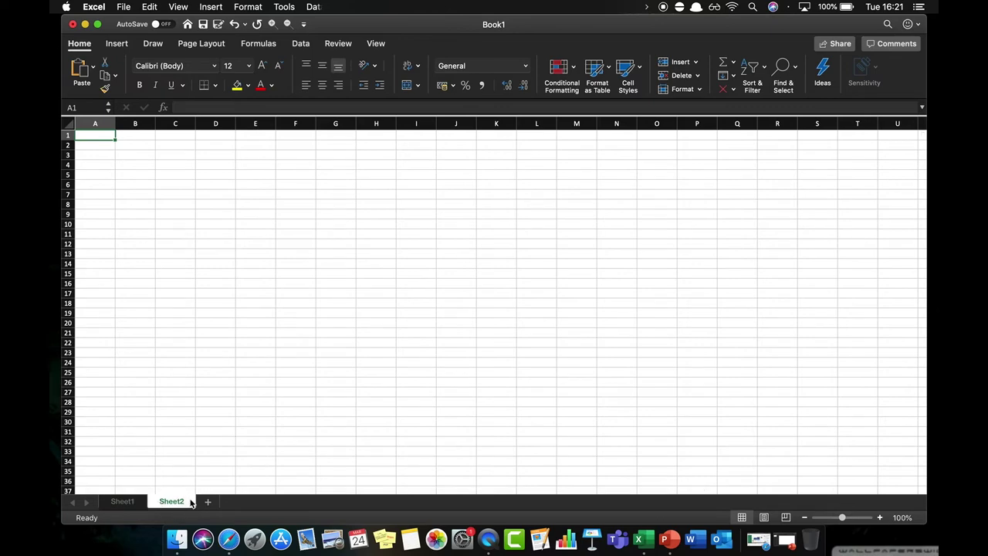
# Go back to Sheet1 and select cell A1.
pyautogui.click(118, 502)
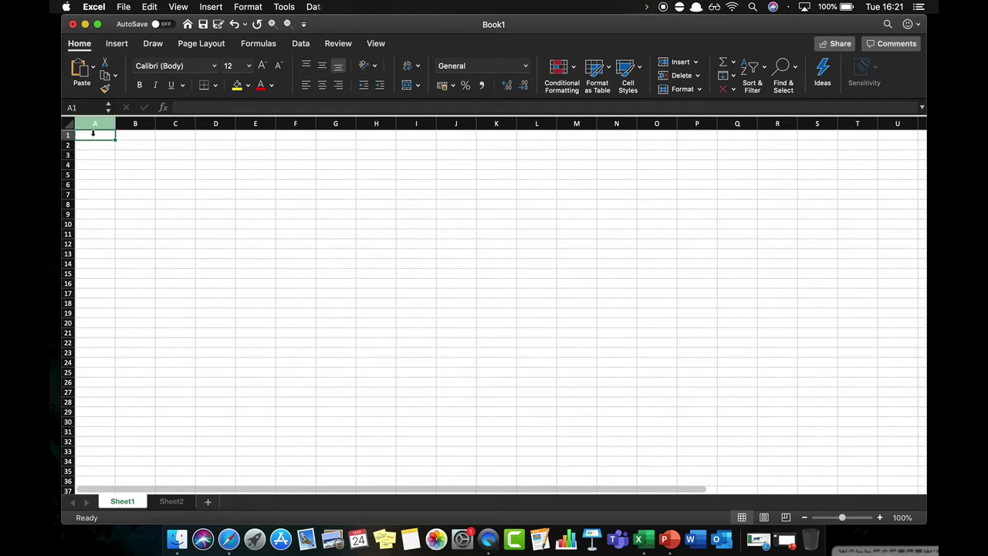
pyautogui.click(94, 137)
# Enter the word 'Text' into cells A1, B1 and C1 as a row-1 header.
pyautogui.write('Text')
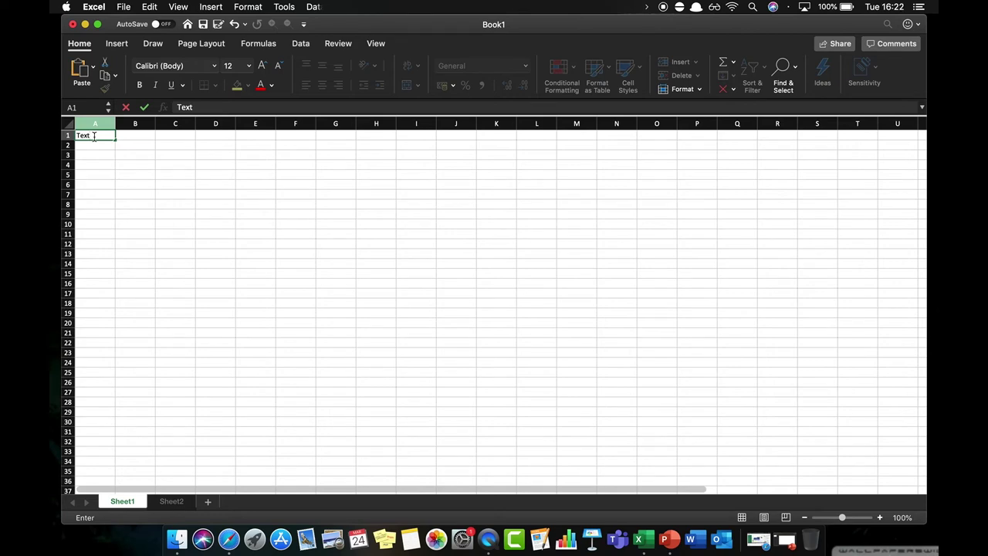
pyautogui.click(144, 108)
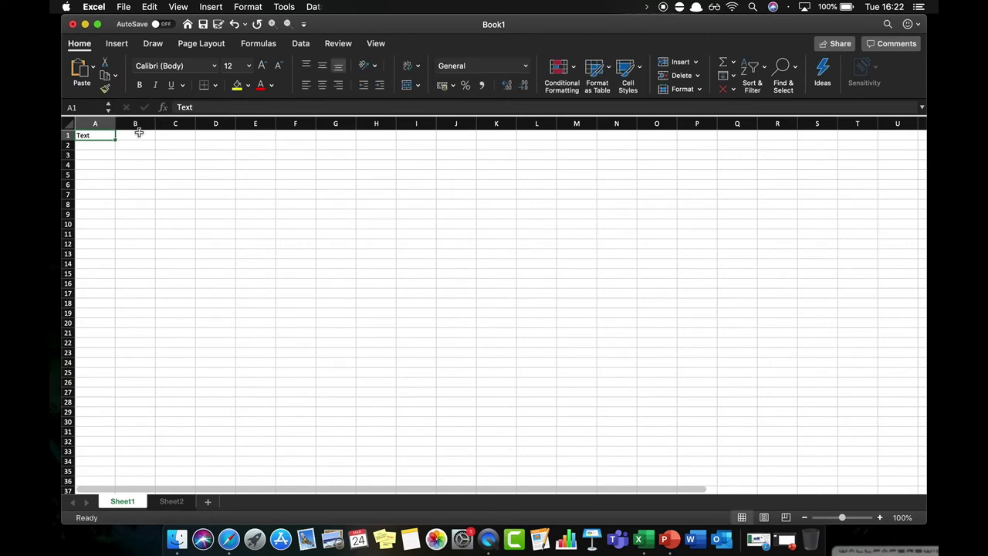
pyautogui.click(138, 133)
pyautogui.write('Text')
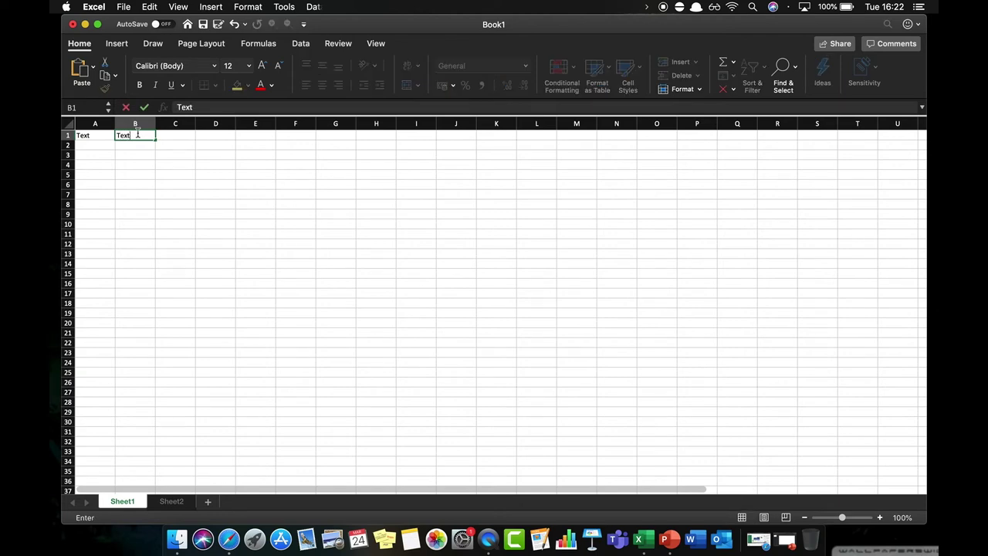
pyautogui.press('Return')
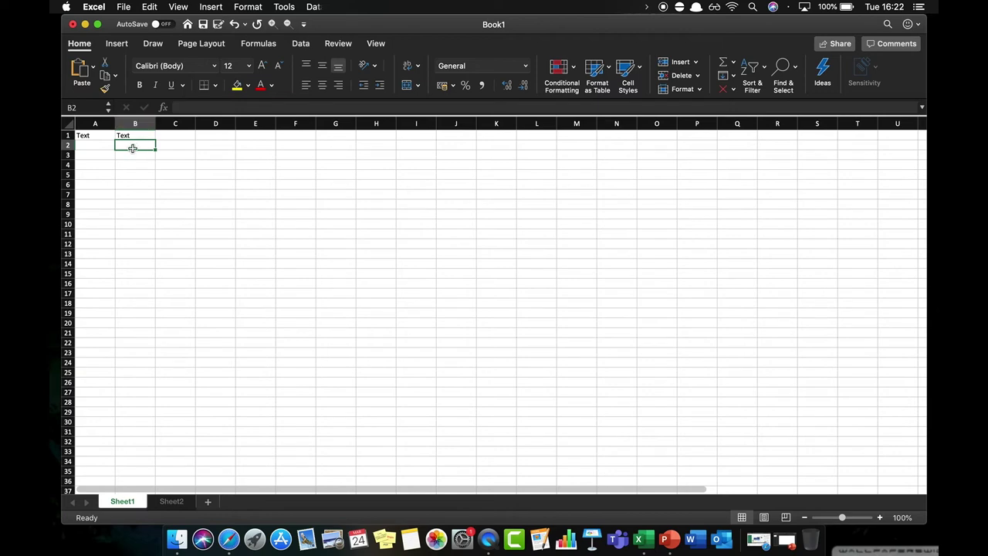
pyautogui.click(133, 130)
pyautogui.click(133, 145)
pyautogui.click(174, 136)
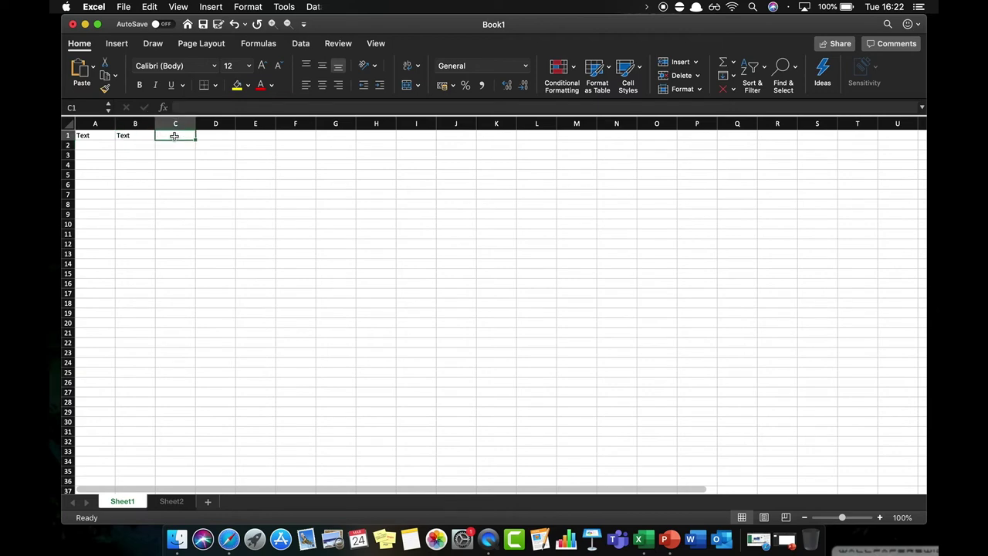
pyautogui.write('Text')
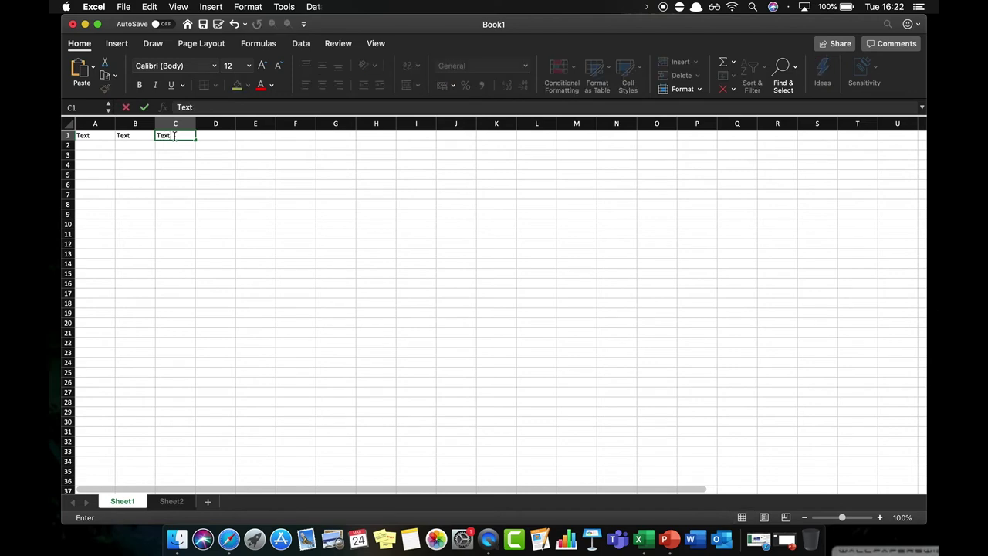
pyautogui.press('Tab')
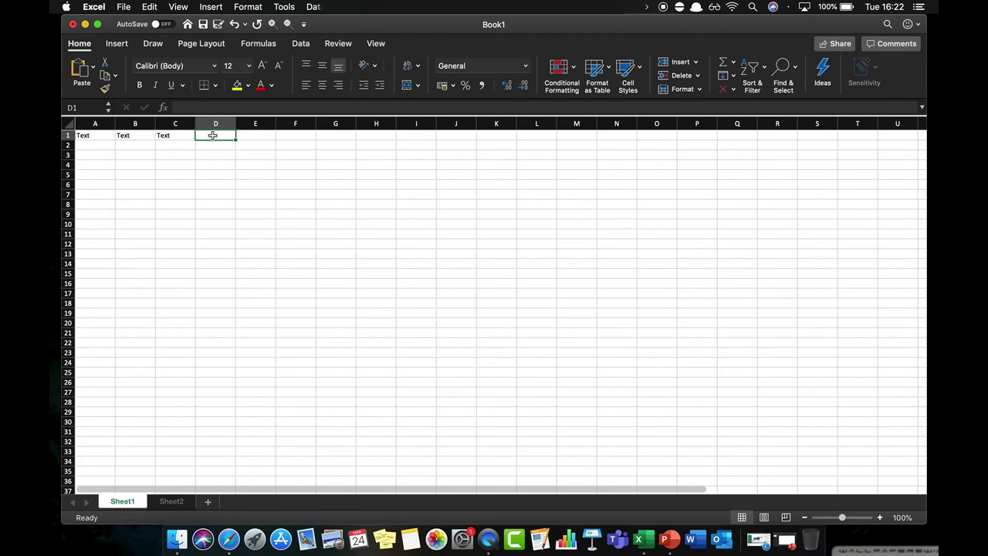
pyautogui.click(166, 136)
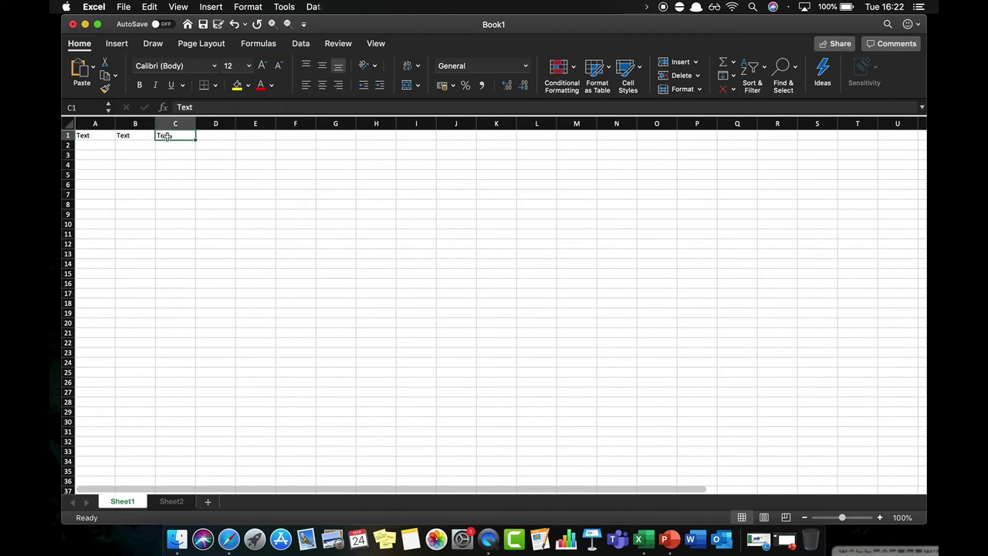
# Clear the Text entries from A1:C1 and begin typing 123567 into A1.
pyautogui.press('Delete')
pyautogui.moveTo(80, 136); pyautogui.dragTo(125, 135)
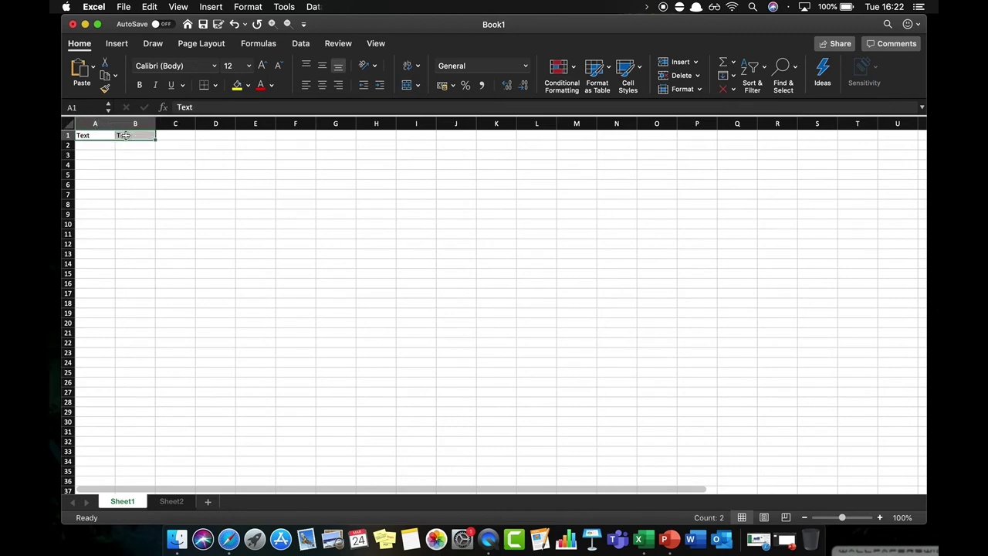
pyautogui.press('Delete')
pyautogui.click(87, 137)
pyautogui.write('123567')
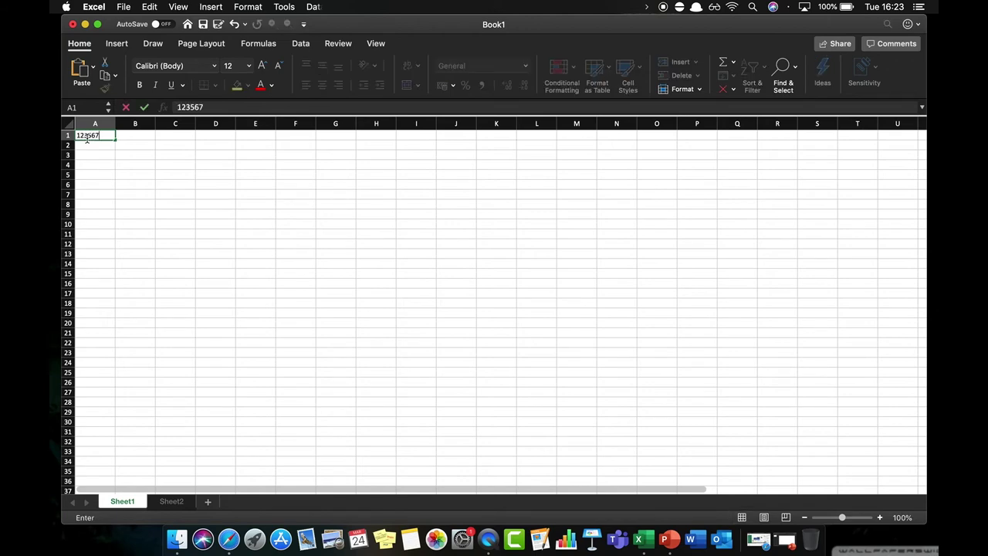
# Commit 123567 in A1, then re-edit the cell by typing a 4.
pyautogui.press('Return')
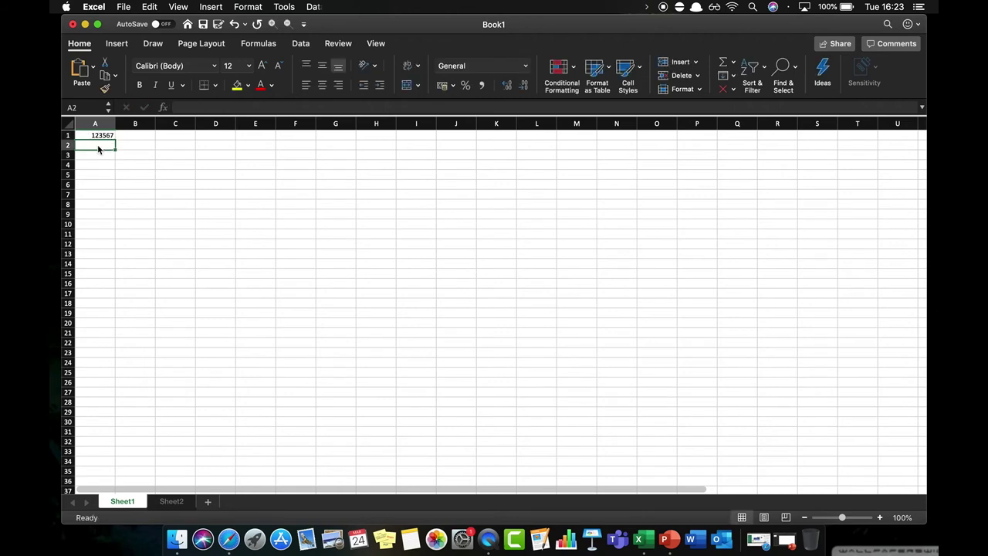
pyautogui.doubleClick(99, 135)
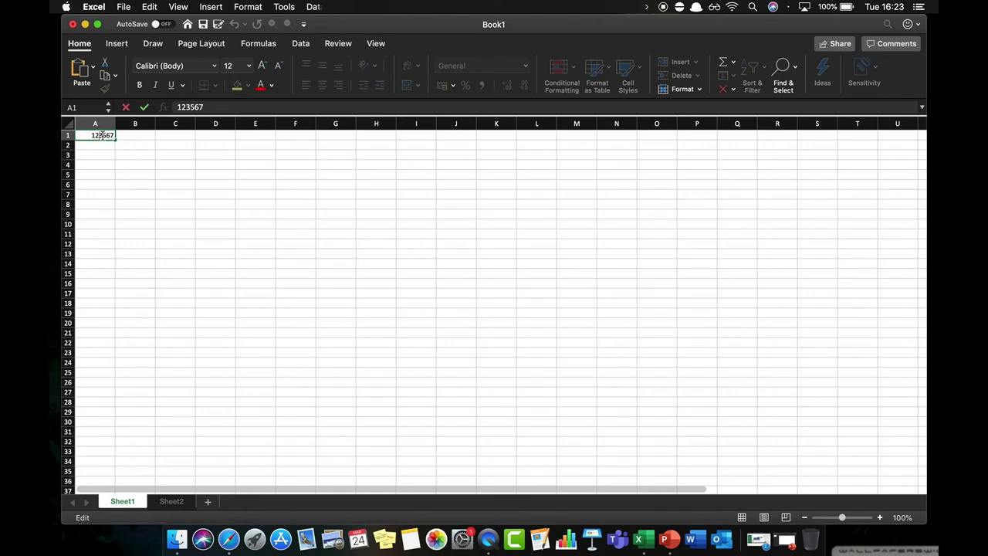
pyautogui.write('4')
pyautogui.press('Return')
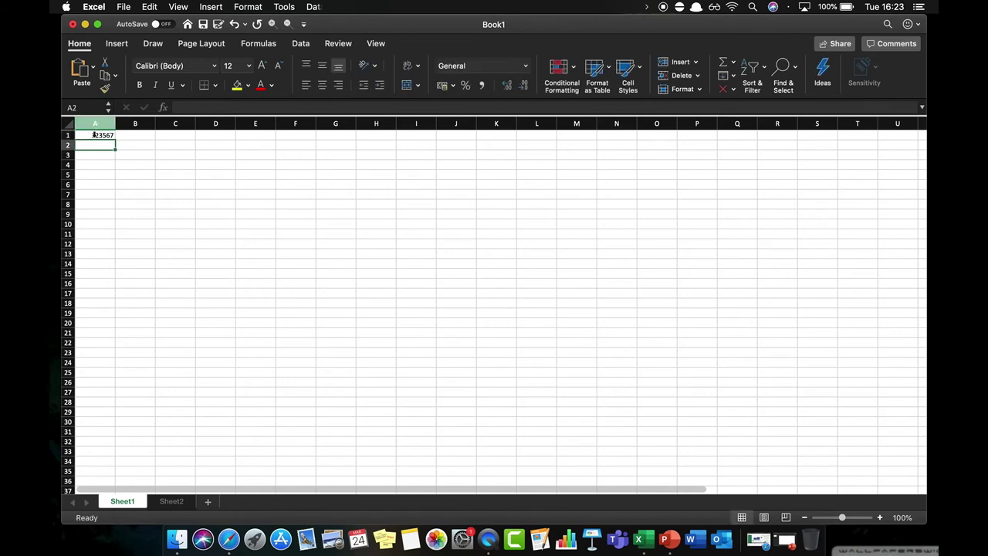
# Insert the missing 4 after 123 in the formula bar so A1 reads 1234567.
pyautogui.click(95, 135)
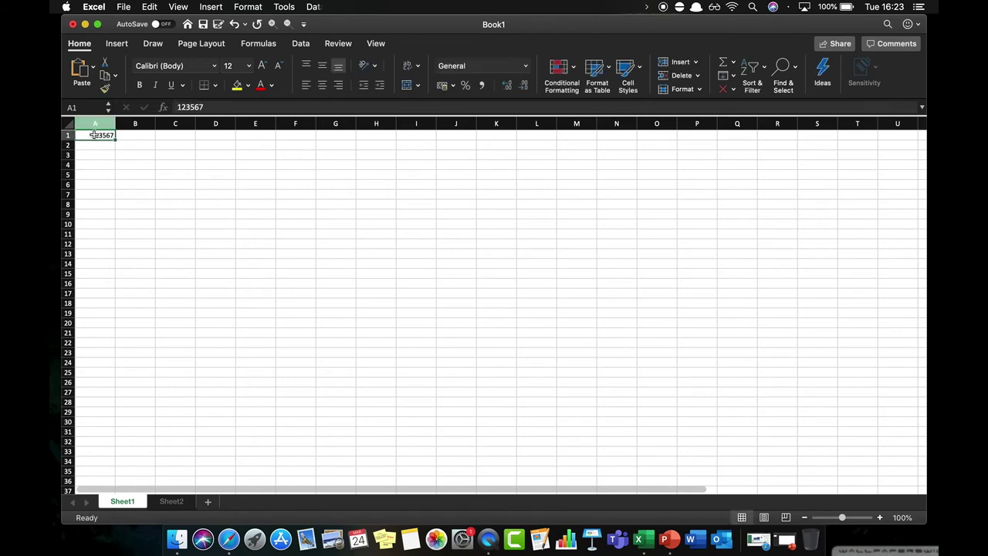
pyautogui.click(190, 107)
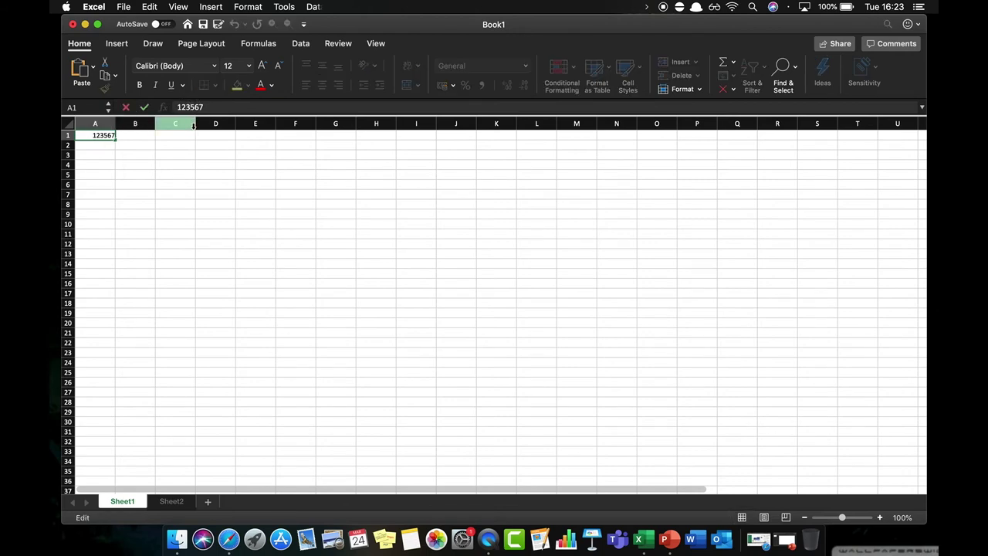
pyautogui.write('4')
pyautogui.click(145, 107)
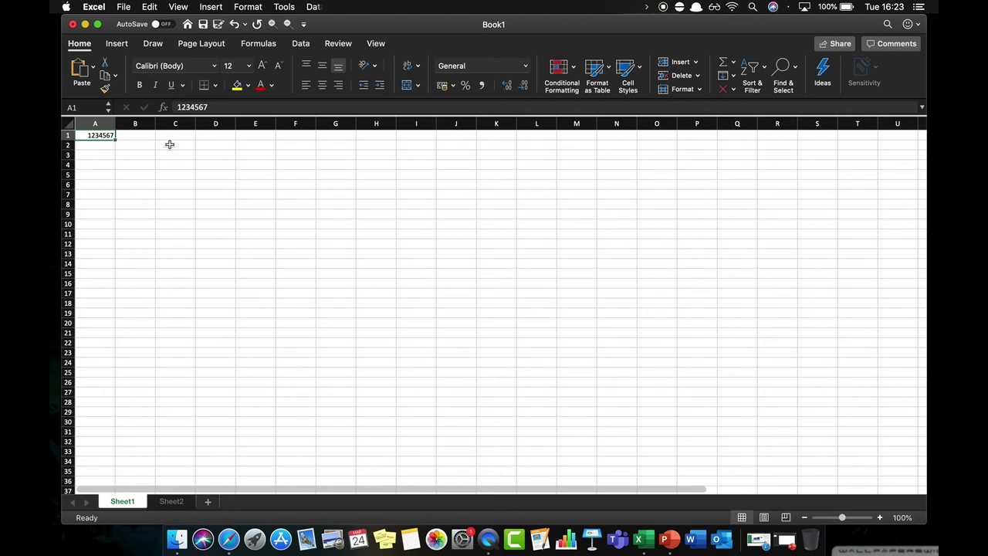
# Enter 1, 3, 3 and 5 across C2:F2 and start a formula with = in G2.
pyautogui.click(170, 145)
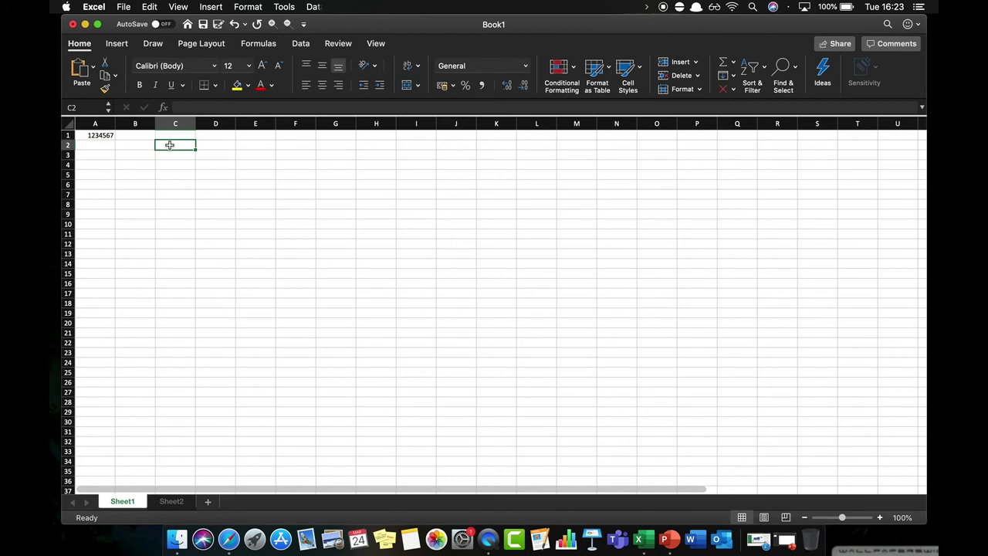
pyautogui.write('1')
pyautogui.press('Tab')
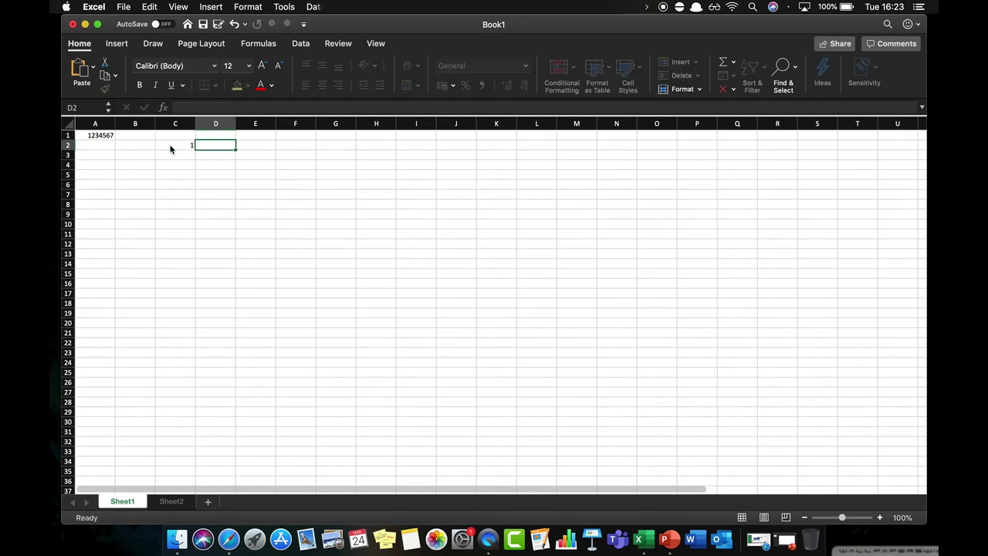
pyautogui.write('3')
pyautogui.press('Tab')
pyautogui.write('3')
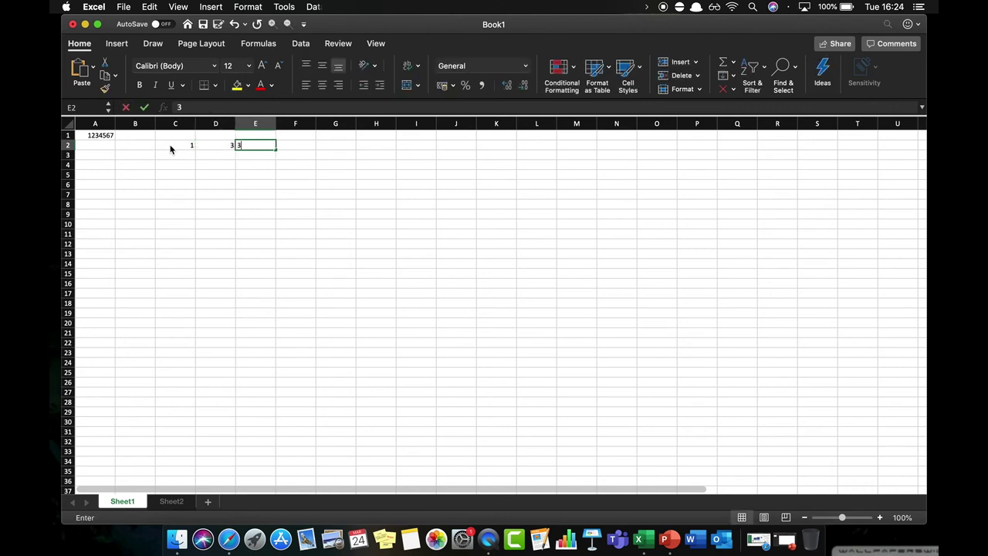
pyautogui.press('Tab')
pyautogui.write('5')
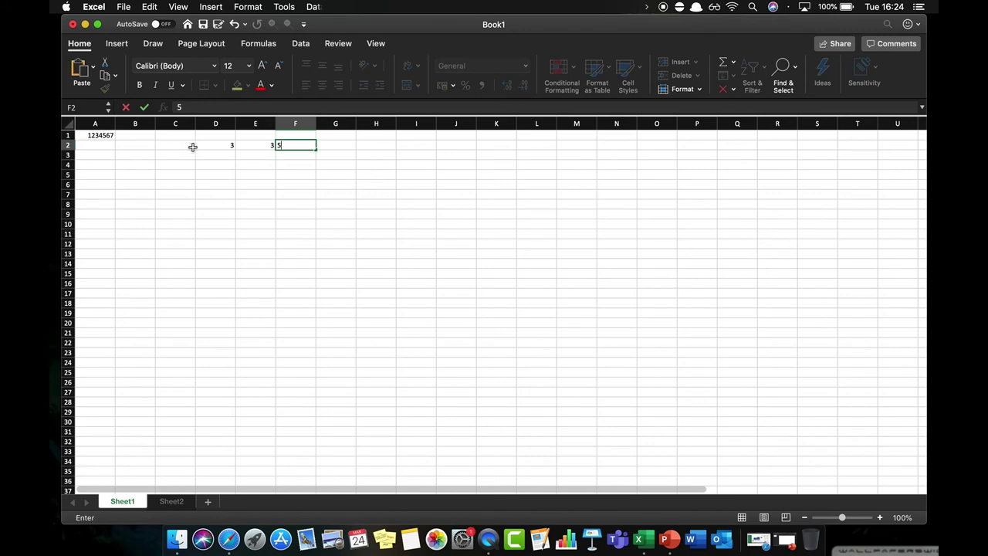
pyautogui.click(335, 144)
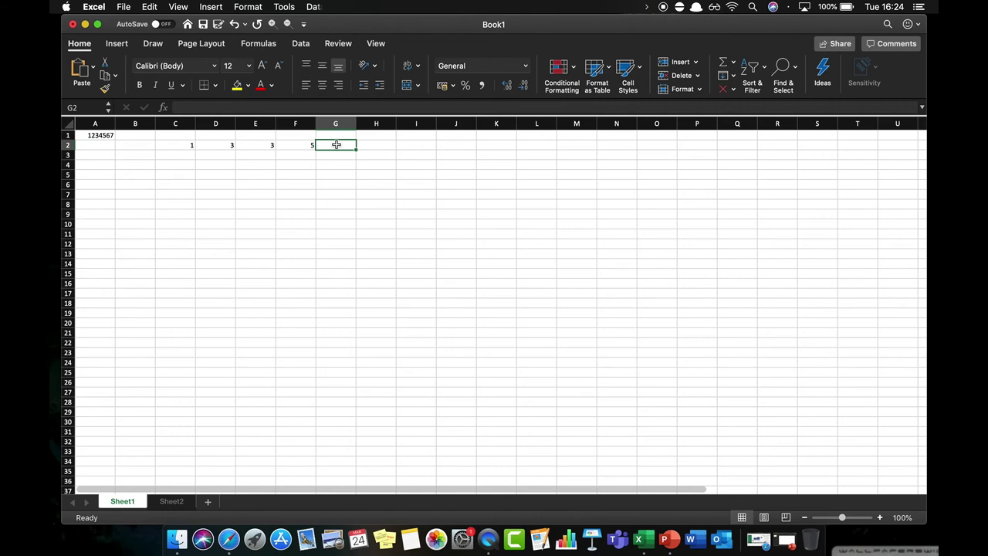
pyautogui.write('=')
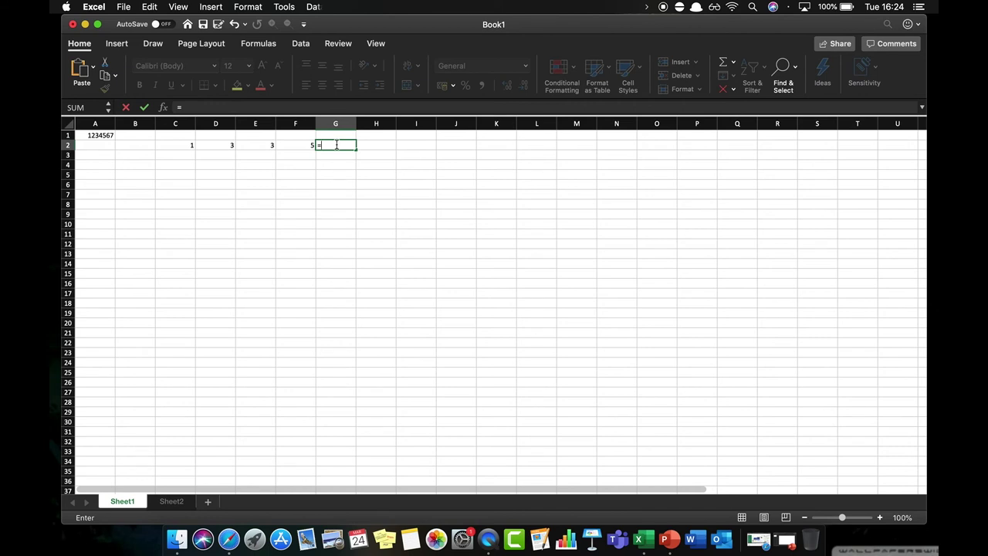
# Finish G2's formula as =1+3+3+5 so it displays the total 12.
pyautogui.write('1+3+3+5')
pyautogui.press('Return')
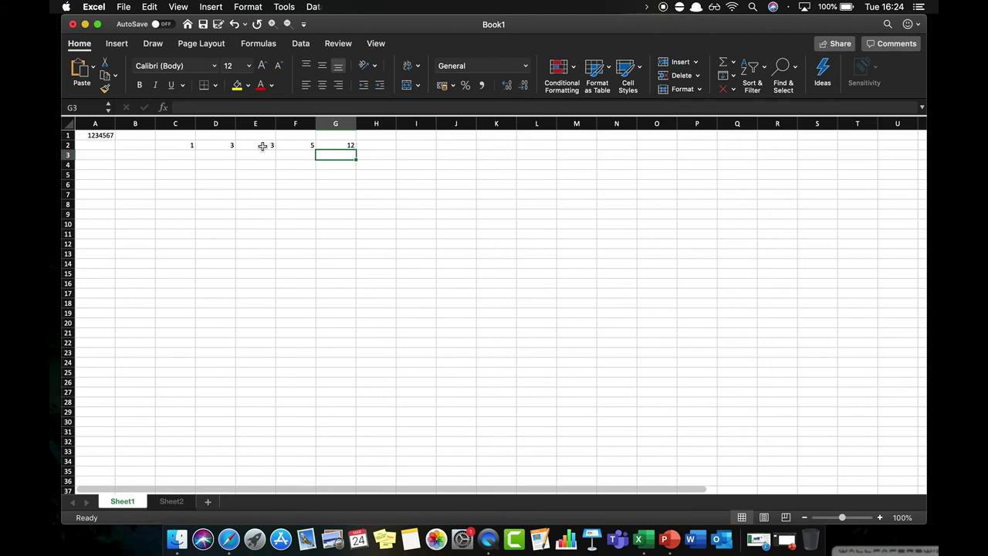
pyautogui.click(262, 146)
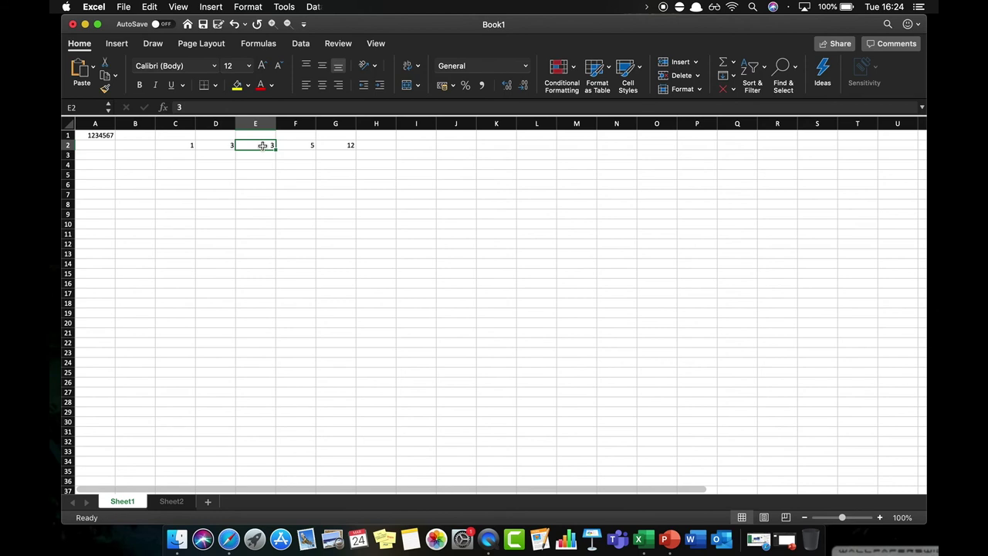
# Test E2 as 6, restore it to 3, and clear the hard-coded total from G2.
pyautogui.write('6')
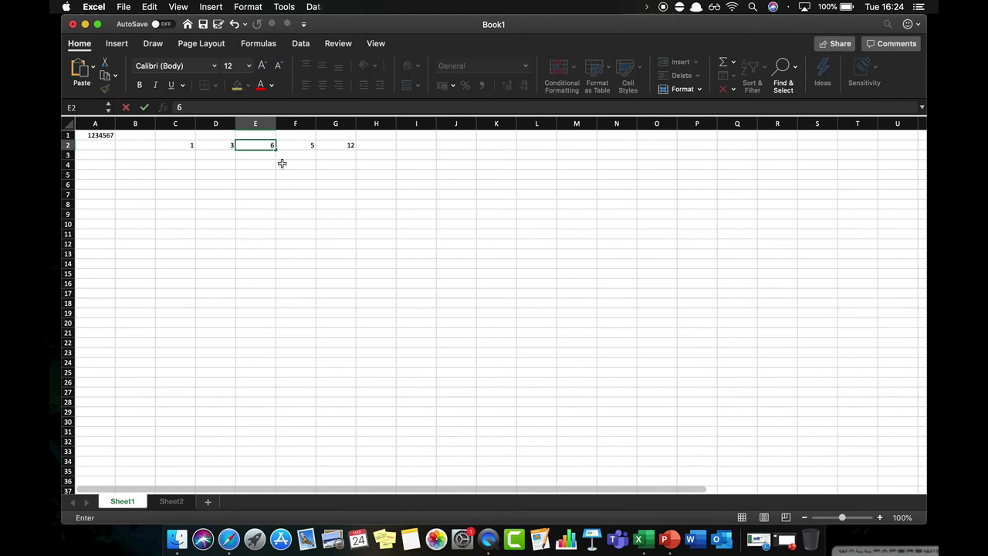
pyautogui.press('Return')
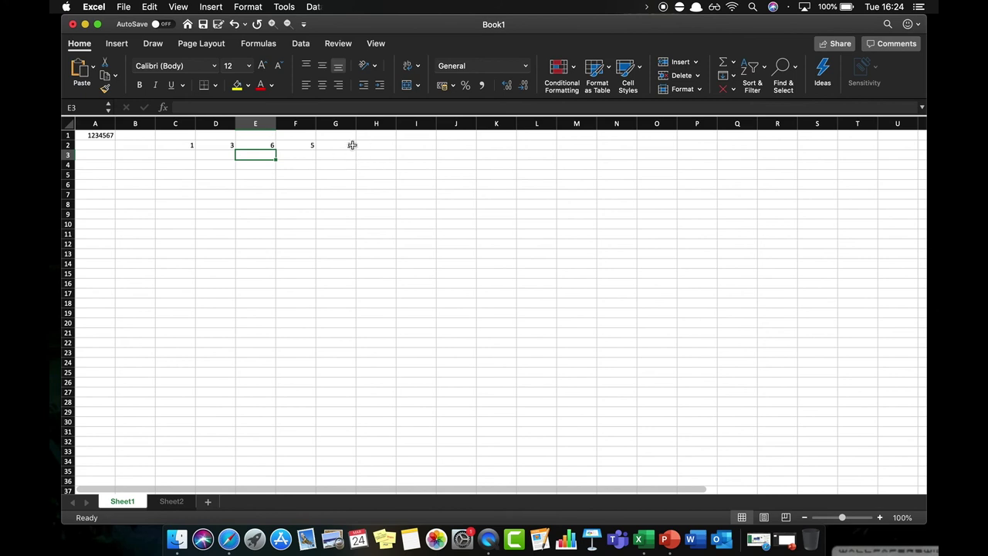
pyautogui.click(264, 145)
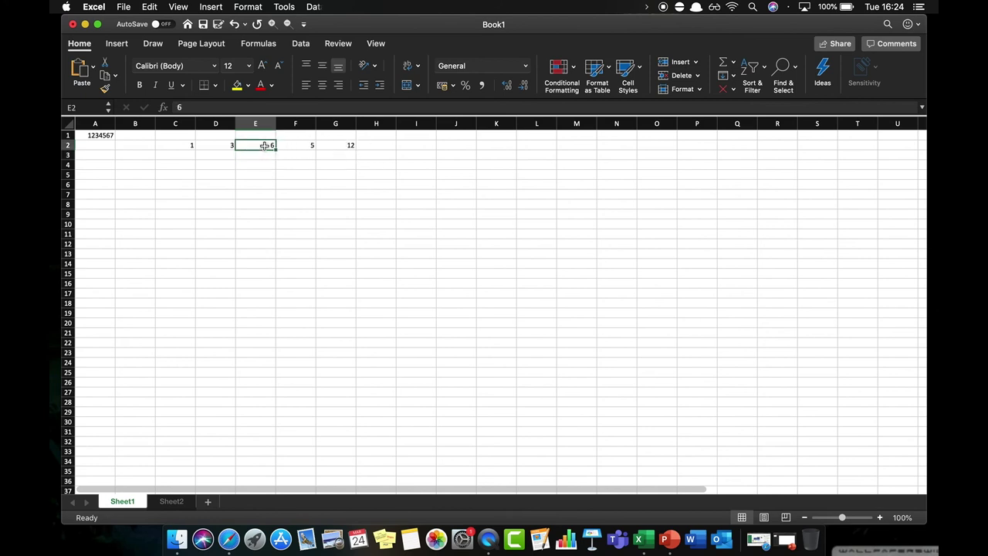
pyautogui.write('3')
pyautogui.click(346, 145)
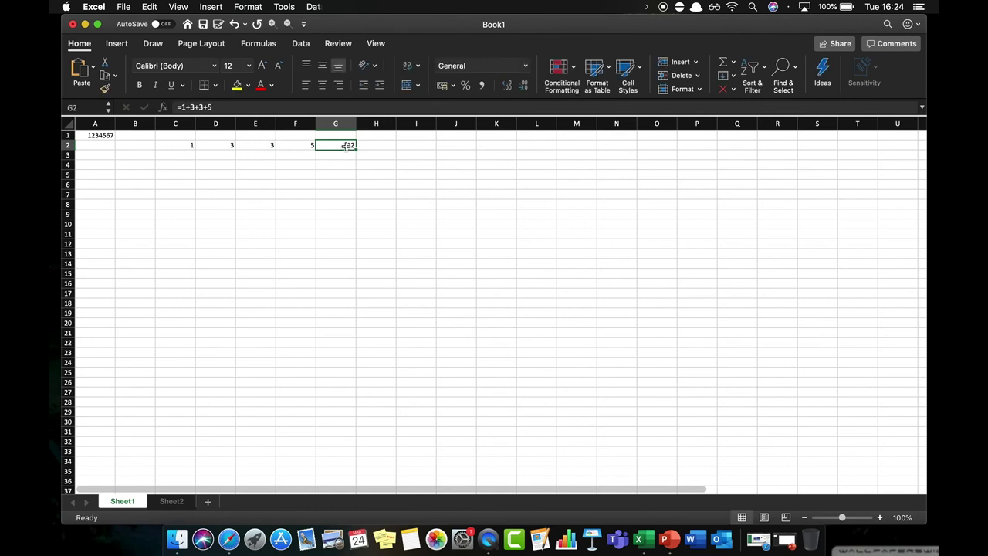
pyautogui.press('Delete')
# Enter =C2+D2+E2+F2 in G2 from cell references, giving a total of 12.
pyautogui.write('=')
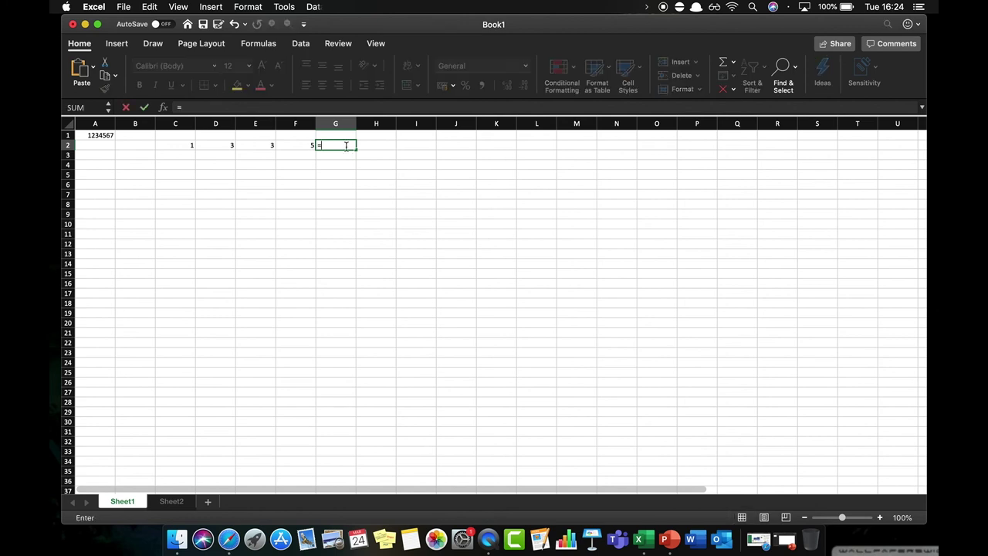
pyautogui.click(182, 145)
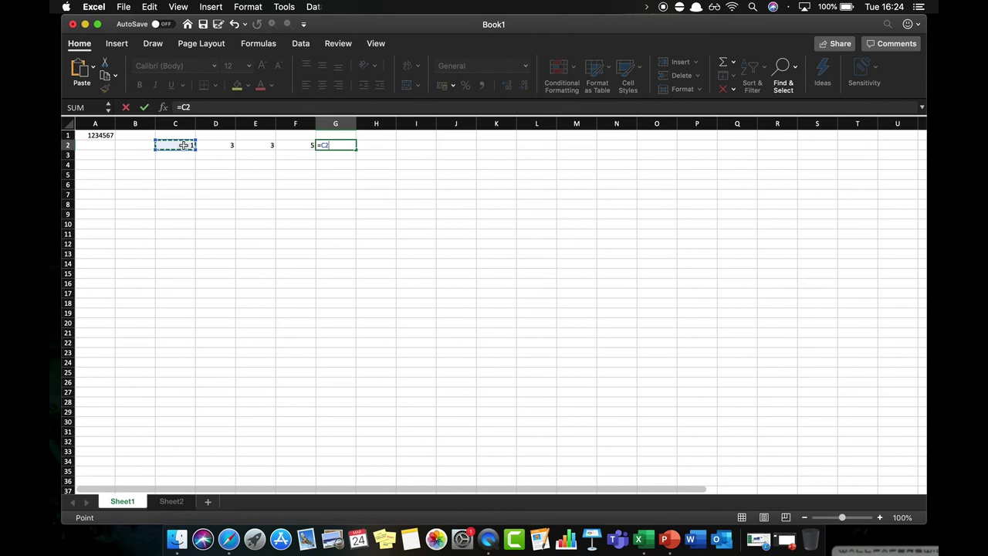
pyautogui.write('+')
pyautogui.click(223, 145)
pyautogui.write('+')
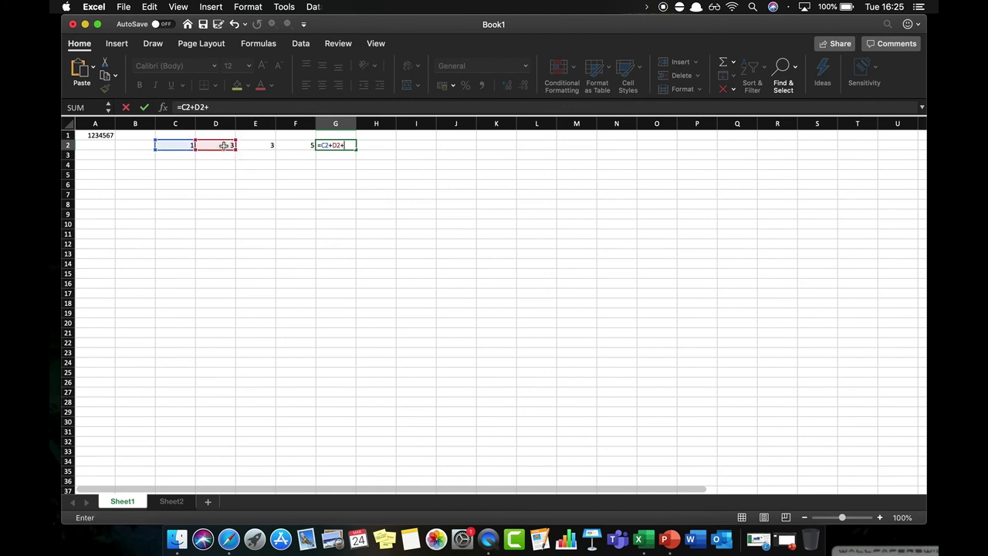
pyautogui.click(263, 145)
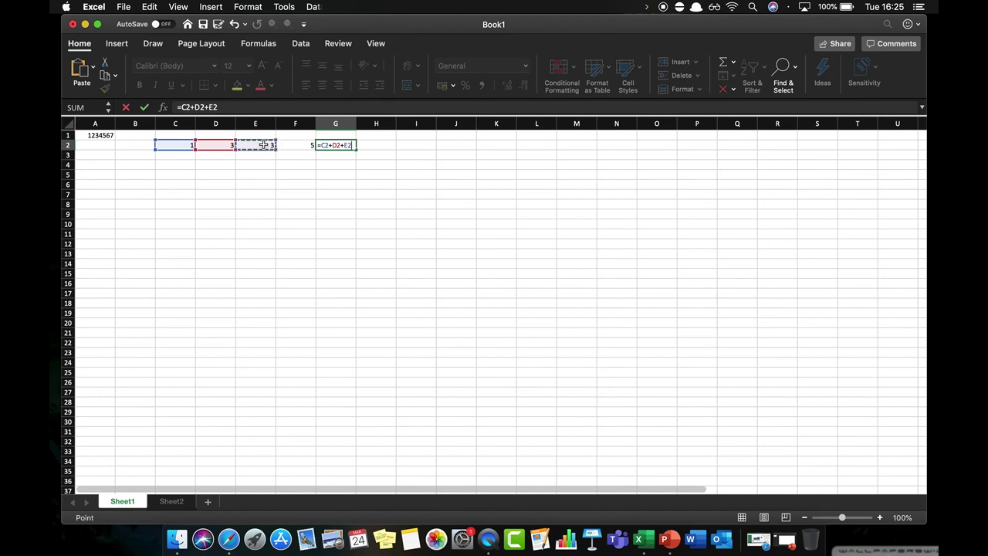
pyautogui.write('+')
pyautogui.click(298, 145)
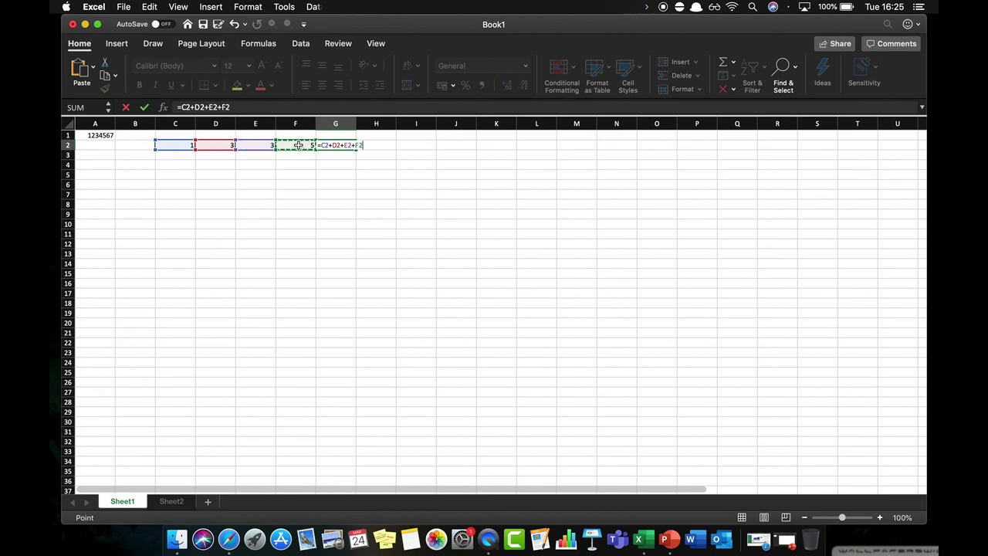
pyautogui.press('Return')
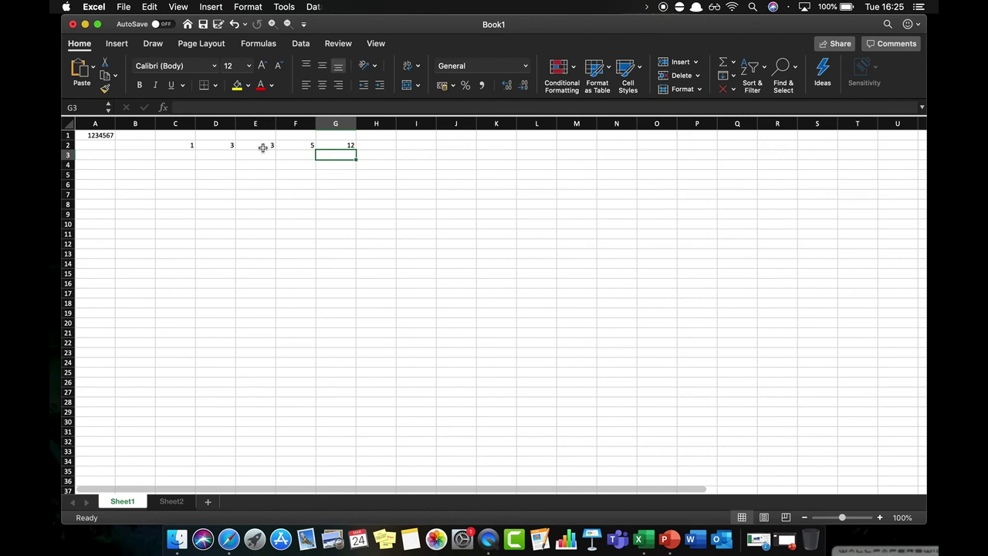
pyautogui.click(263, 146)
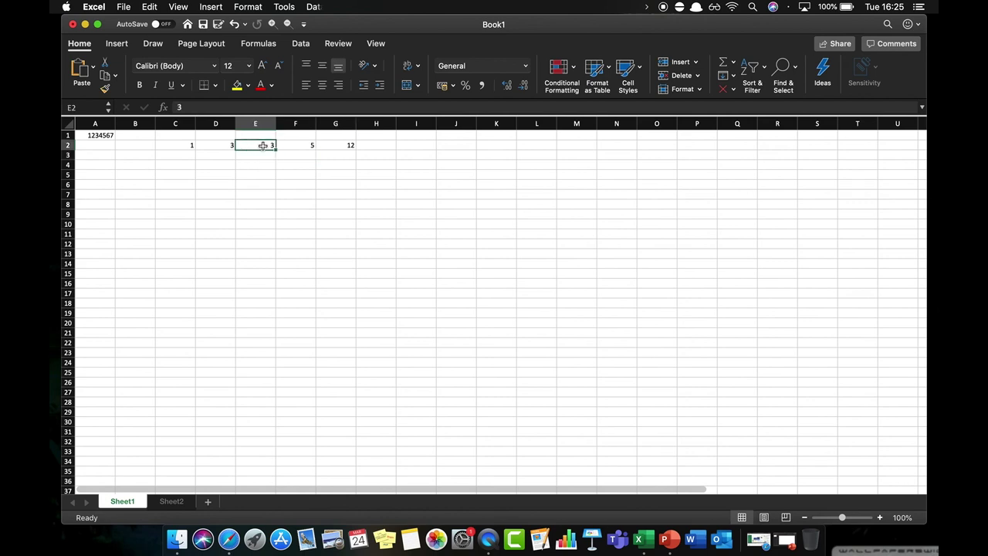
# Change E2 to 6 so the G2 total recalculates to 15.
pyautogui.write('6')
pyautogui.press('Return')
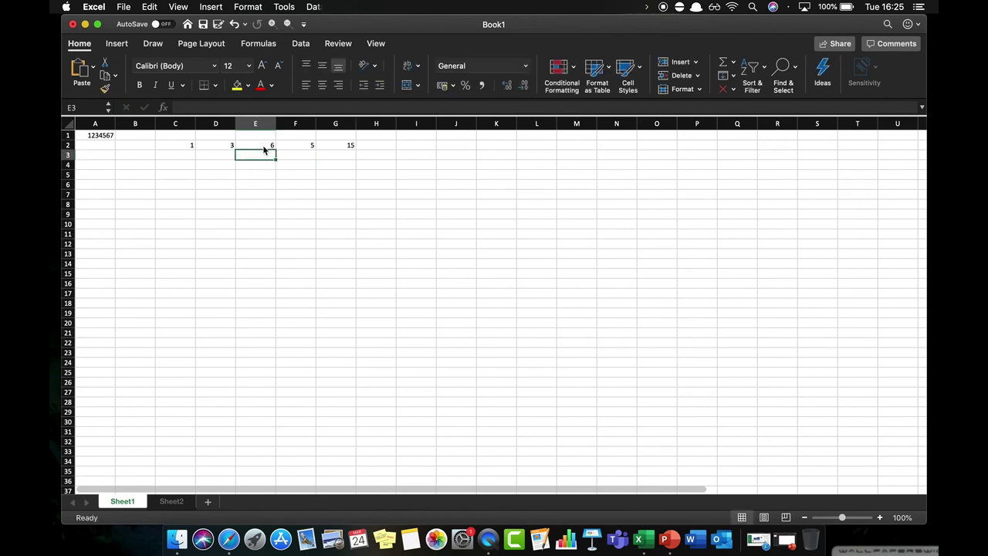